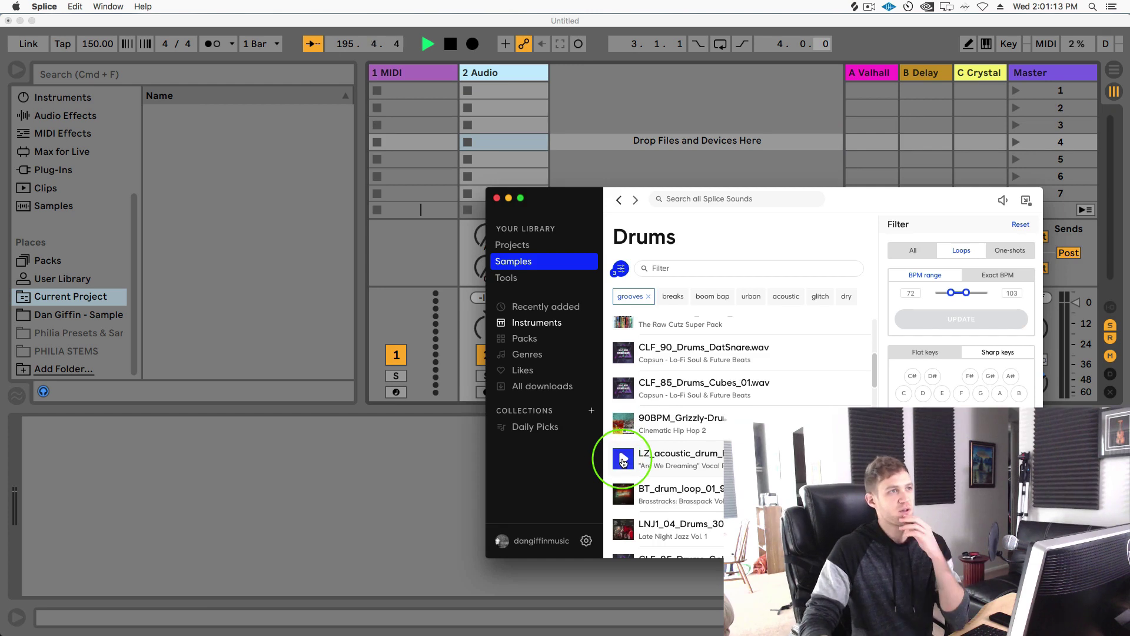
# Drop the LZ_acoustic_drum loop from Splice onto audio track 2 and add a warp marker at bar 2
pyautogui.click(627, 461)
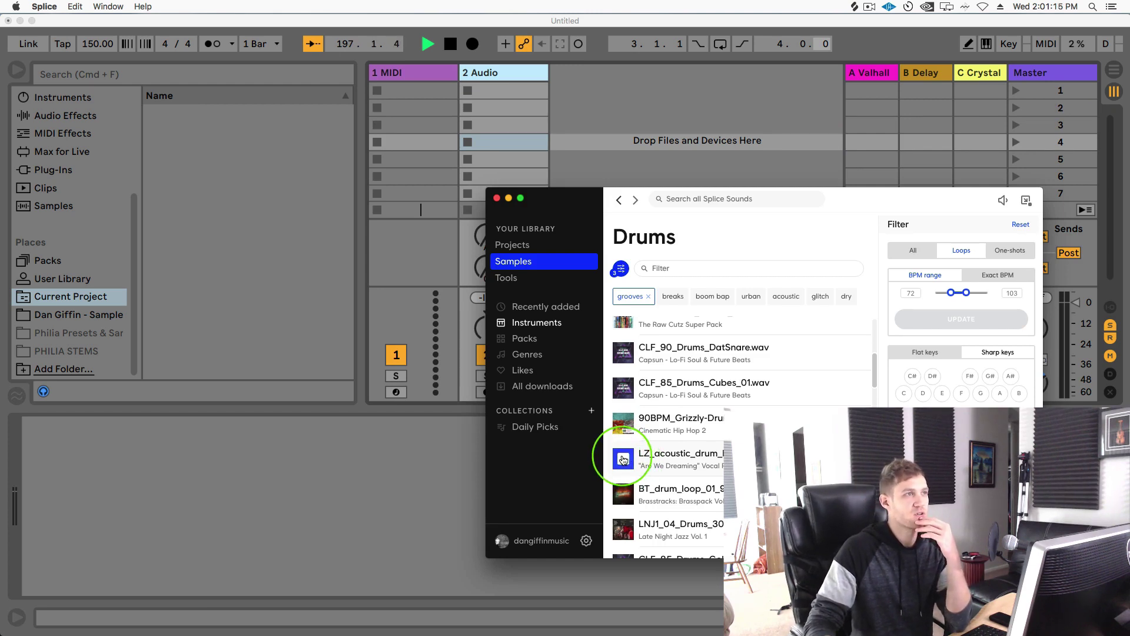
pyautogui.moveTo(681, 453); pyautogui.dragTo(503, 109)
pyautogui.click(504, 109)
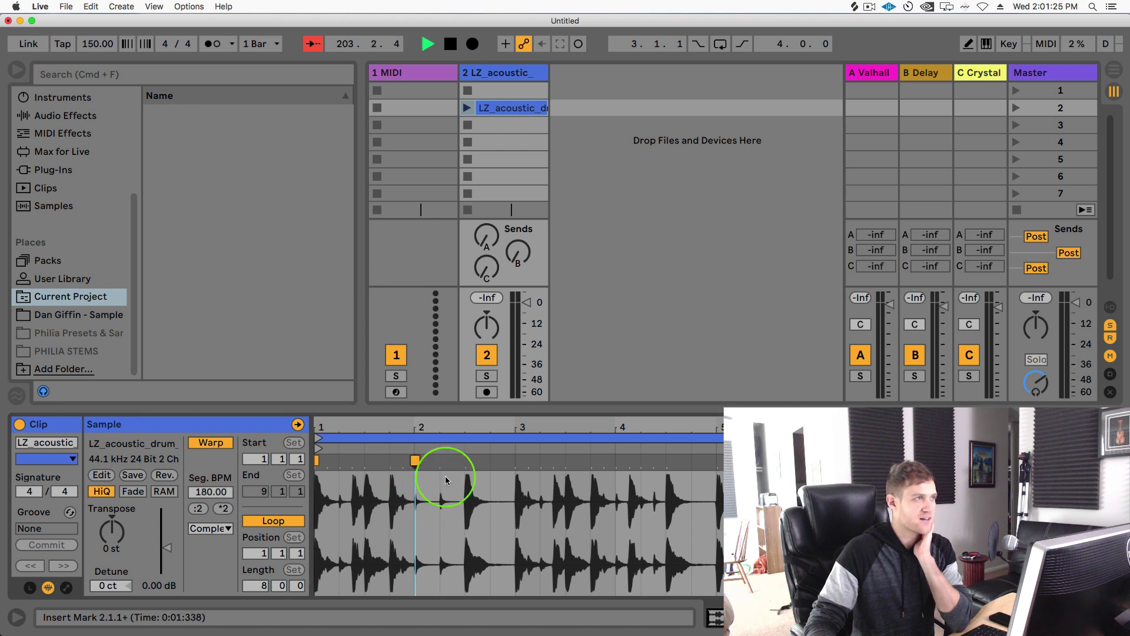
pyautogui.click(415, 459)
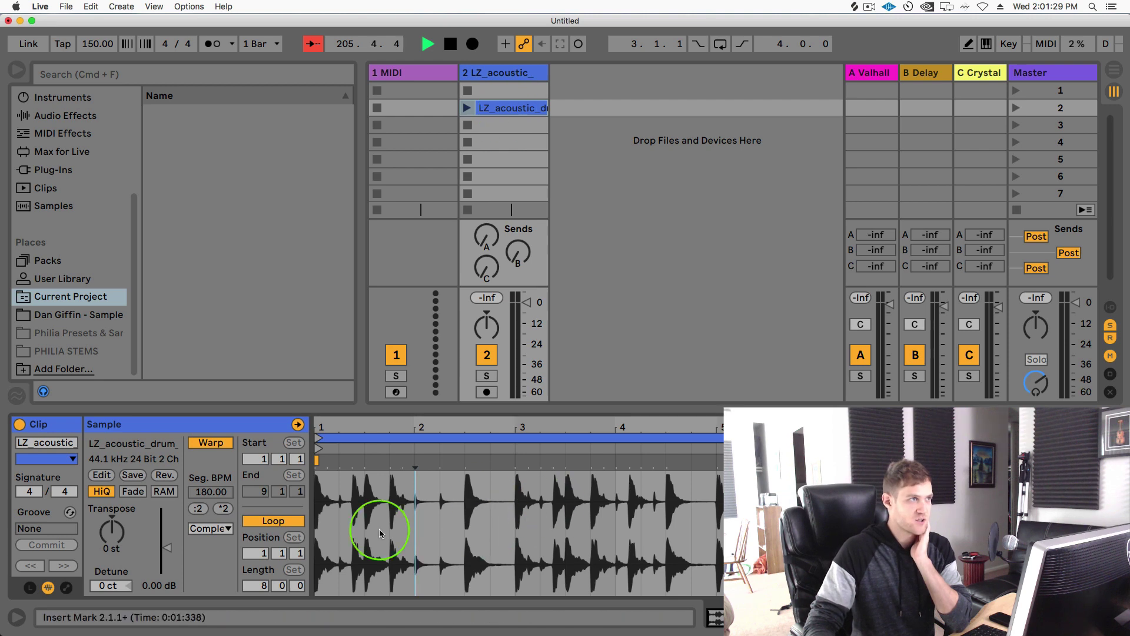
pyautogui.click(415, 499)
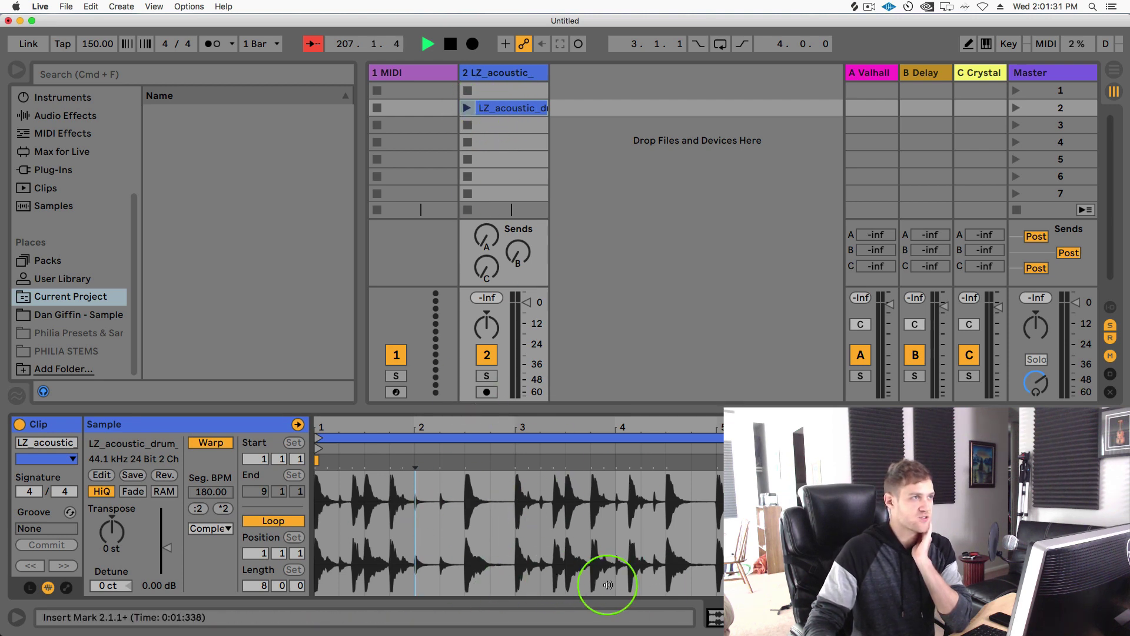
# Convert the LZ_acoustic_drum_loop_smashed_groove_03_90 clip's drums to a new MIDI track
pyautogui.rightClick(505, 109)
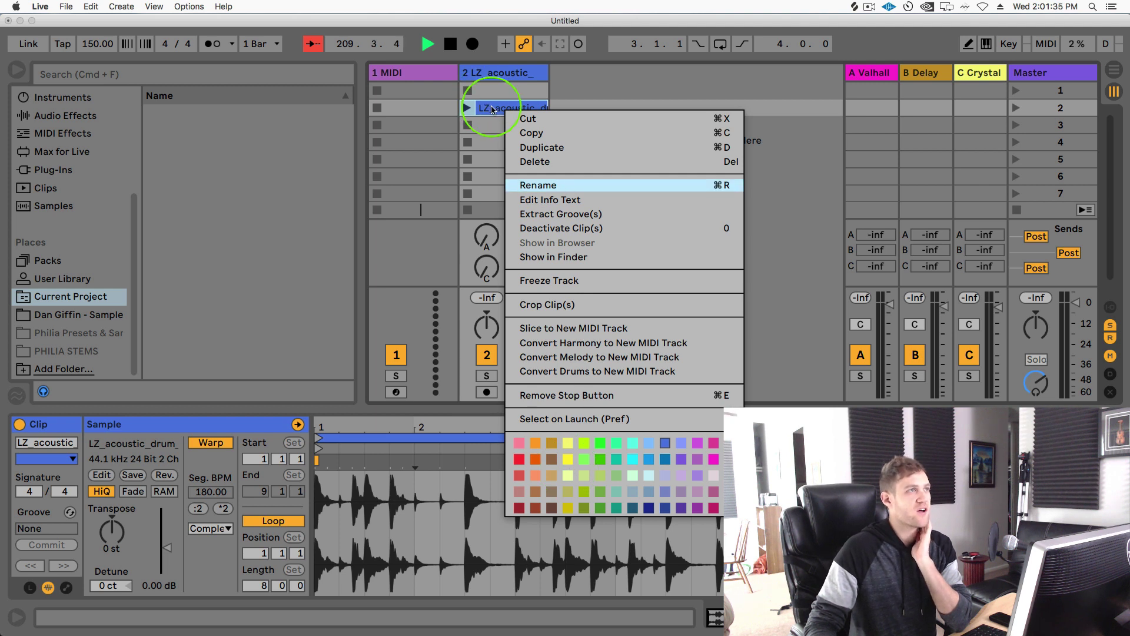
pyautogui.click(566, 371)
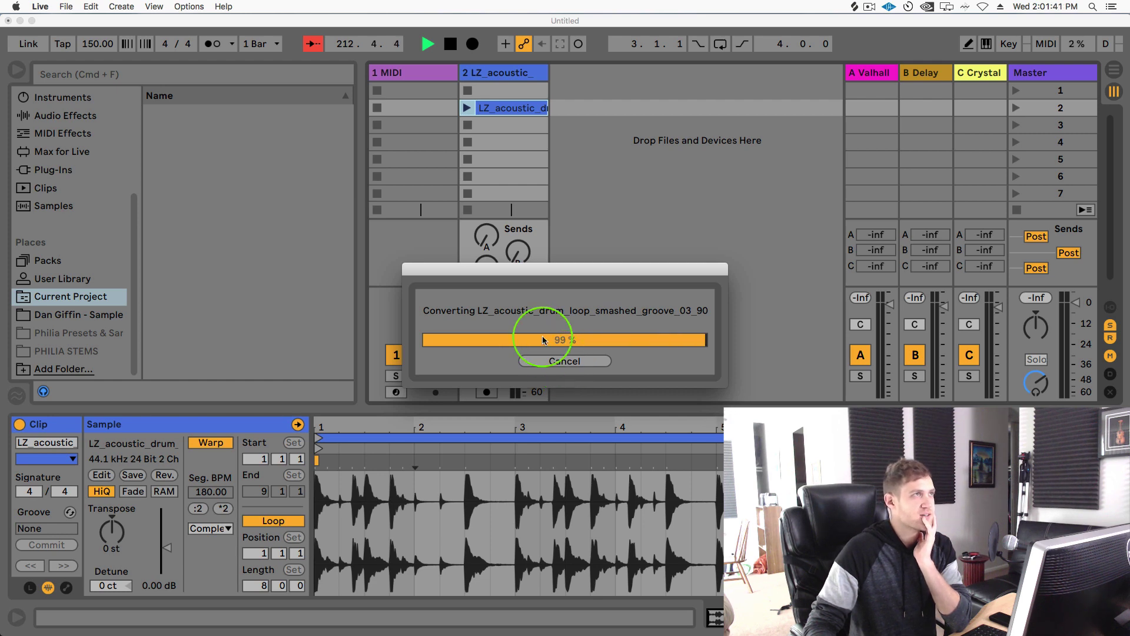
# Compare the audio clip with its converted MIDI notes, toggling to the Drums to MIDI 606 pads
pyautogui.click(586, 77)
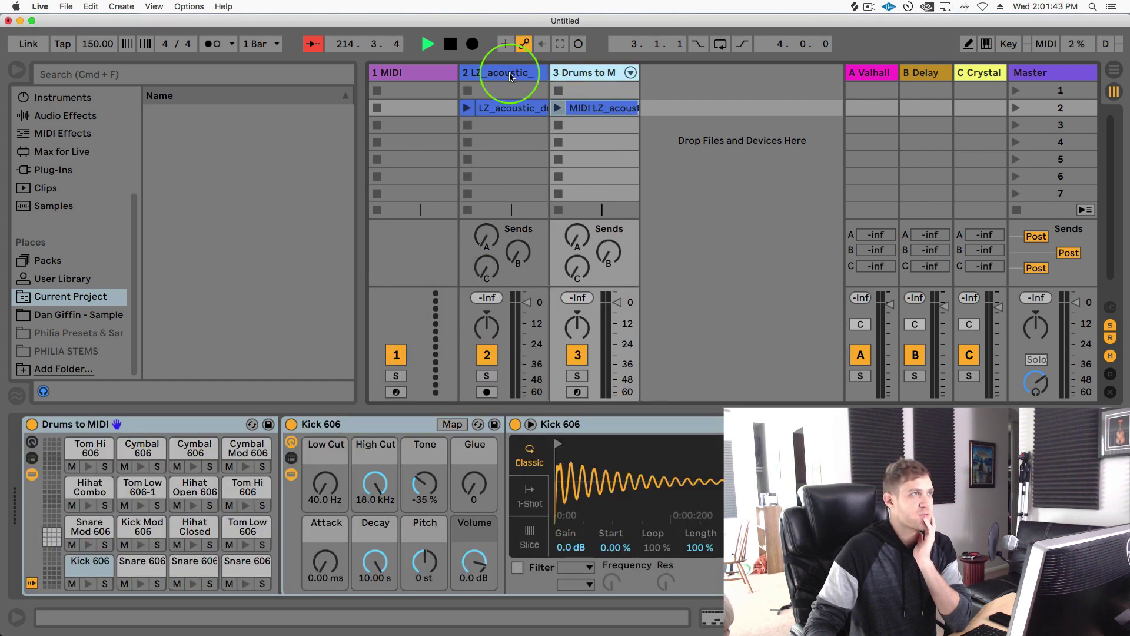
pyautogui.click(513, 109)
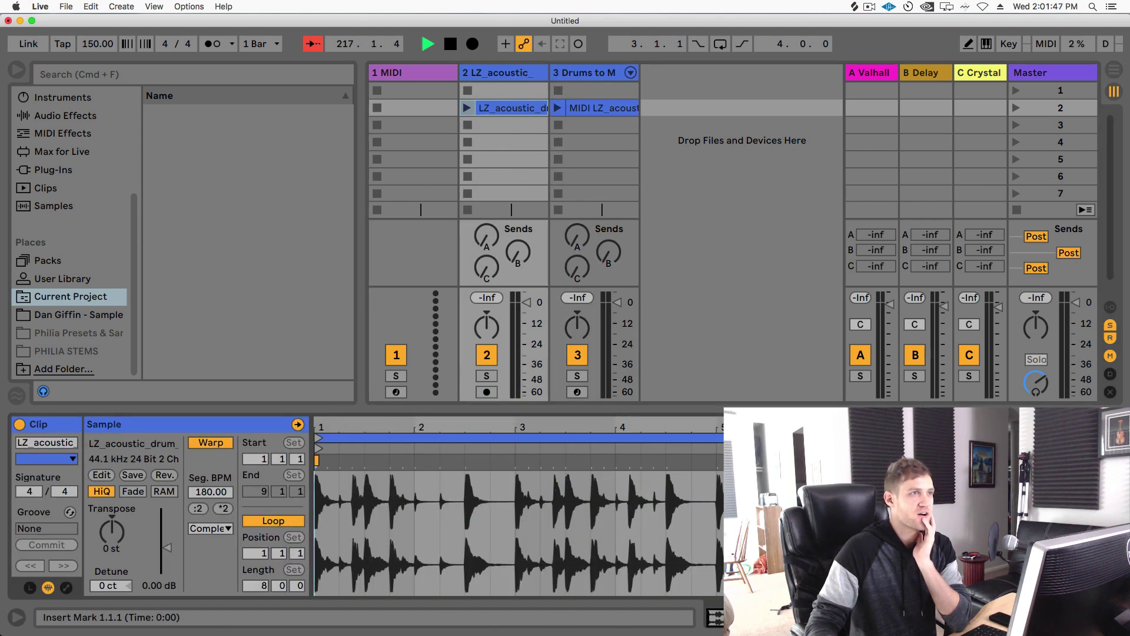
pyautogui.click(592, 111)
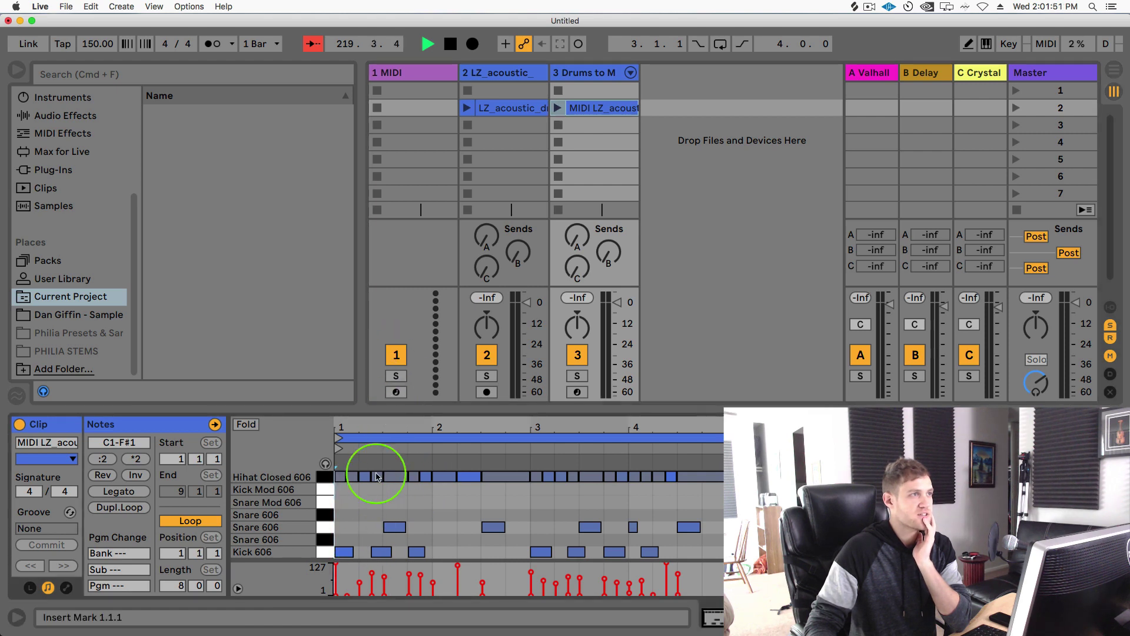
pyautogui.hotkey('shift', 'Tab')
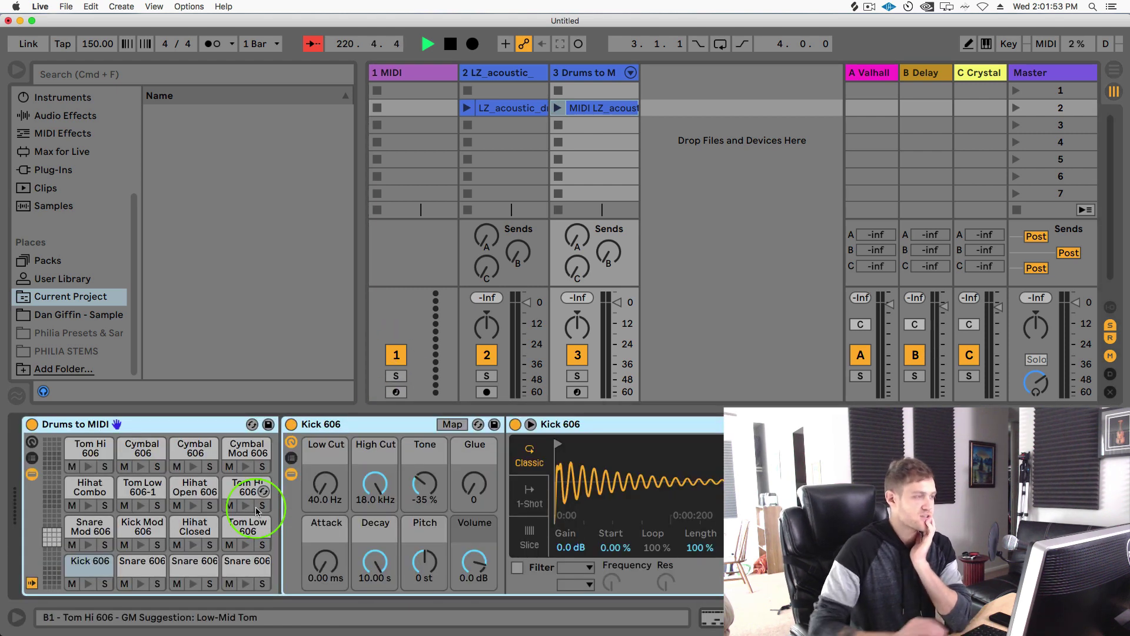
pyautogui.hotkey('shift', 'Tab')
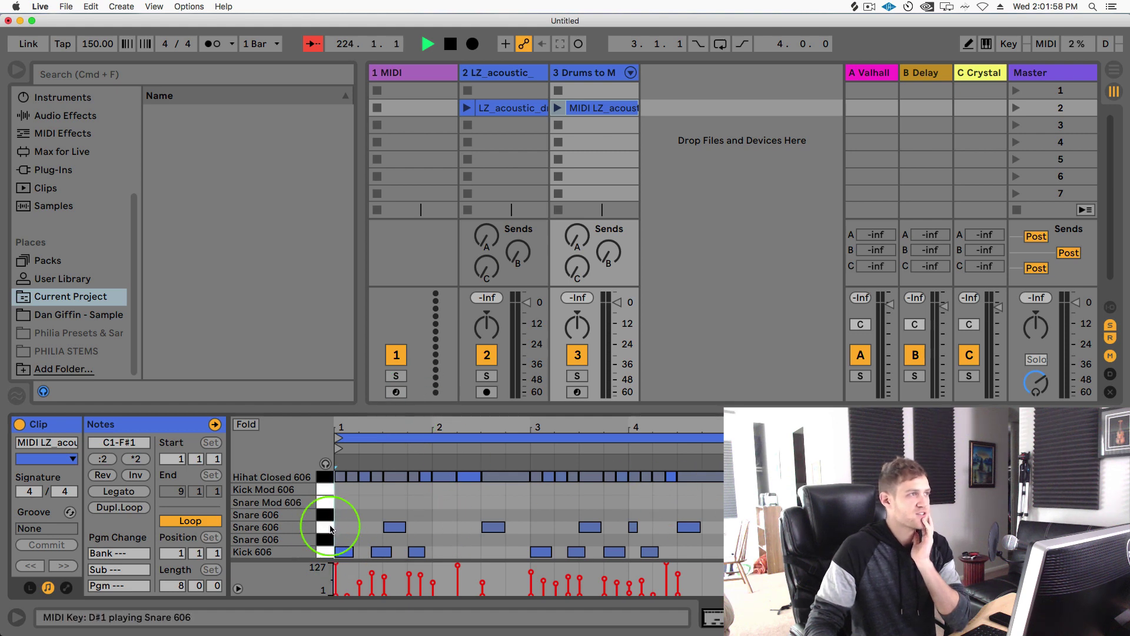
pyautogui.hotkey('shift', 'Tab')
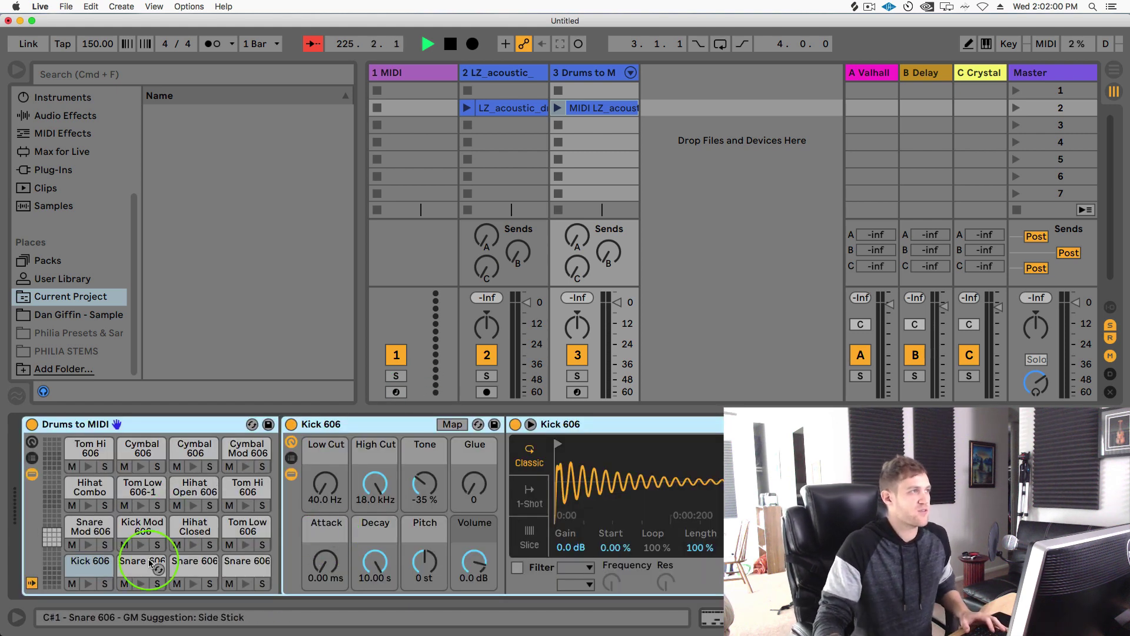
# Play the converted MIDI drum clip, then the original audio loop for comparison
pyautogui.click(495, 107)
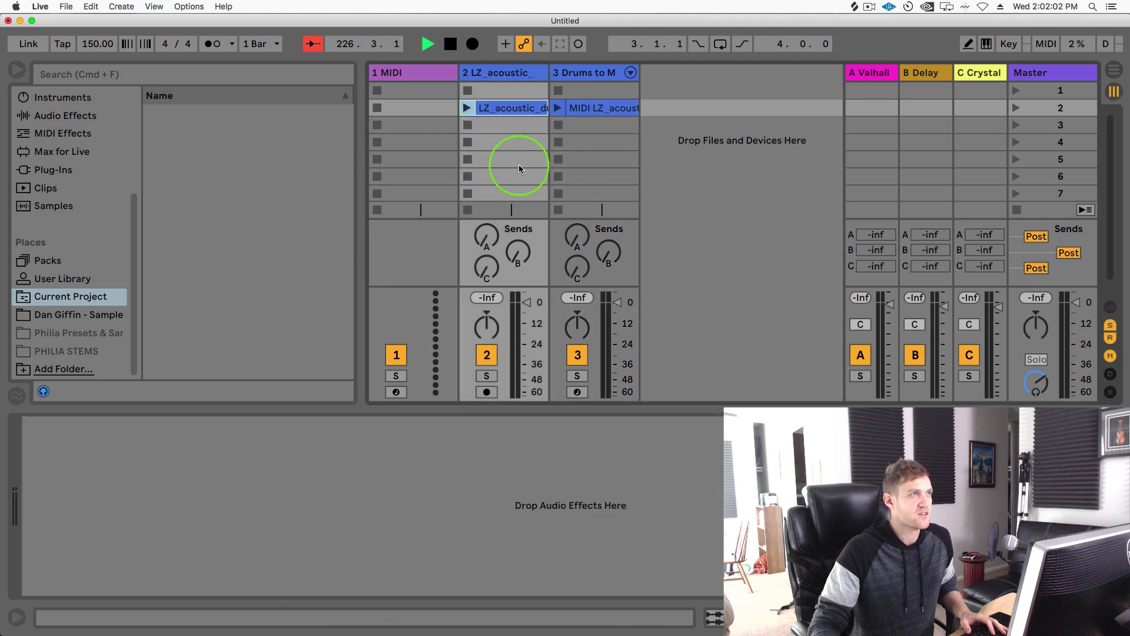
pyautogui.click(589, 109)
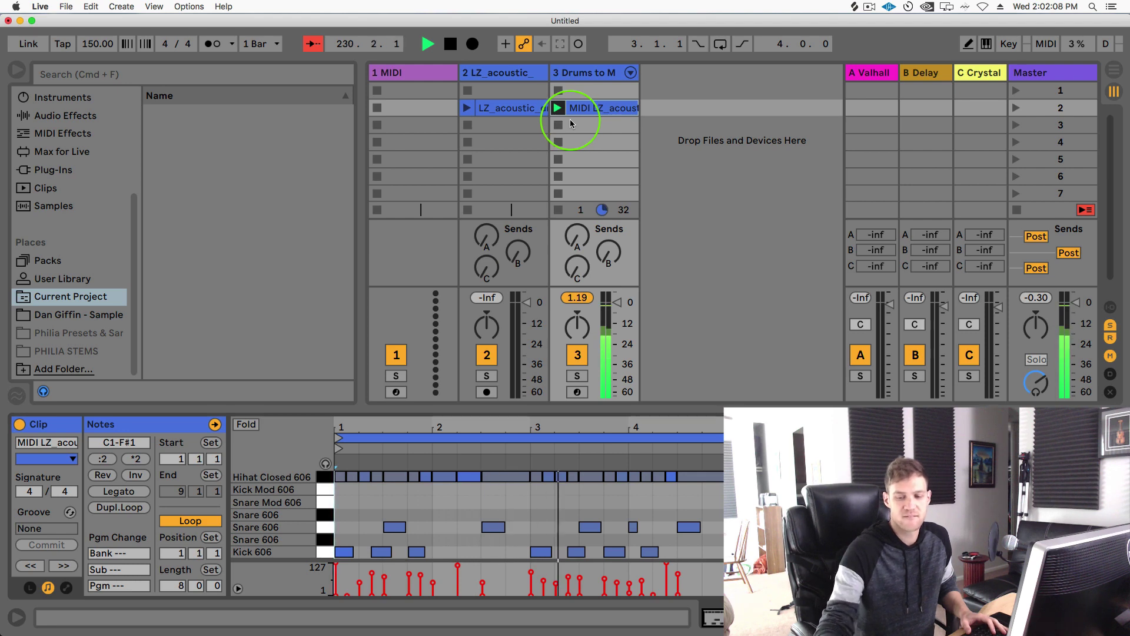
pyautogui.click(509, 113)
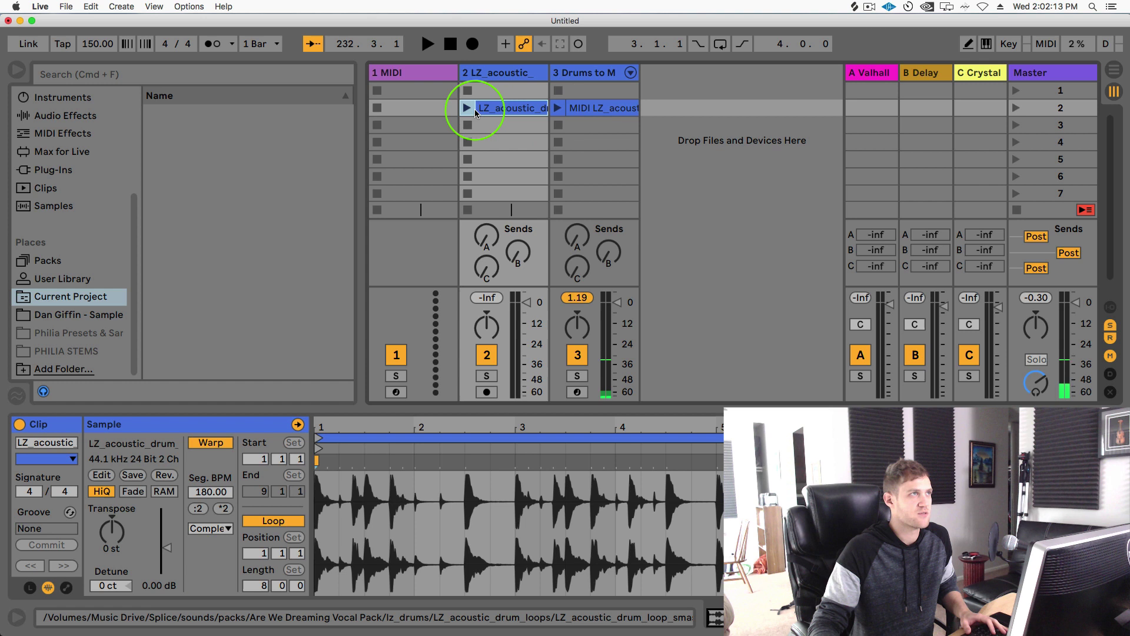
pyautogui.click(467, 108)
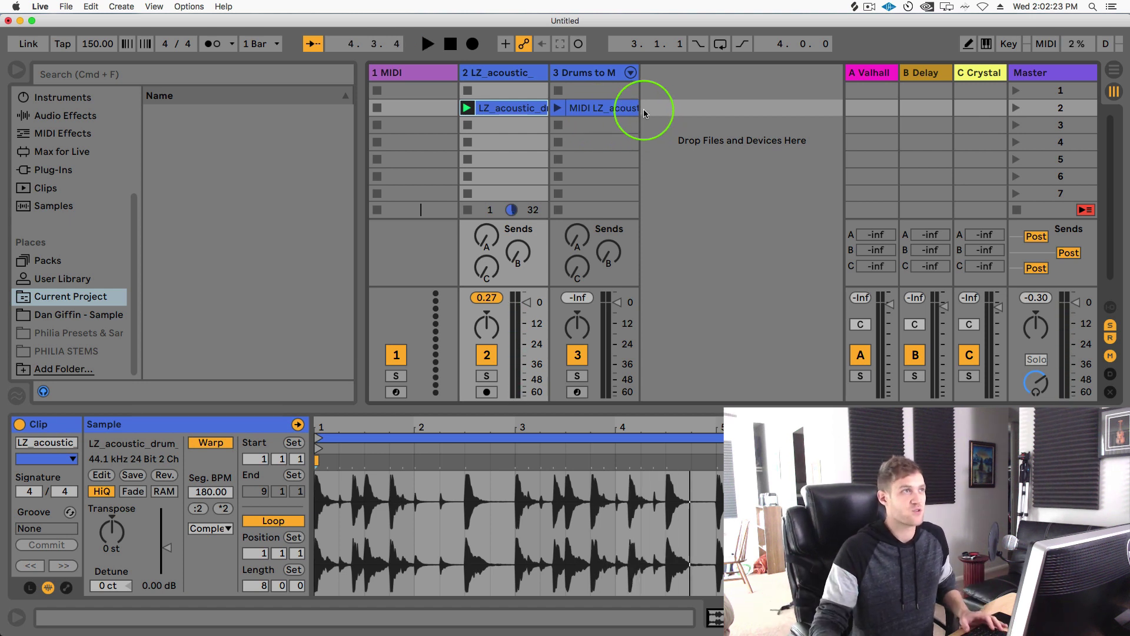
# Enlarge the Detail View to show the MIDI clip's kick, snare and closed hi-hat notes
pyautogui.click(617, 108)
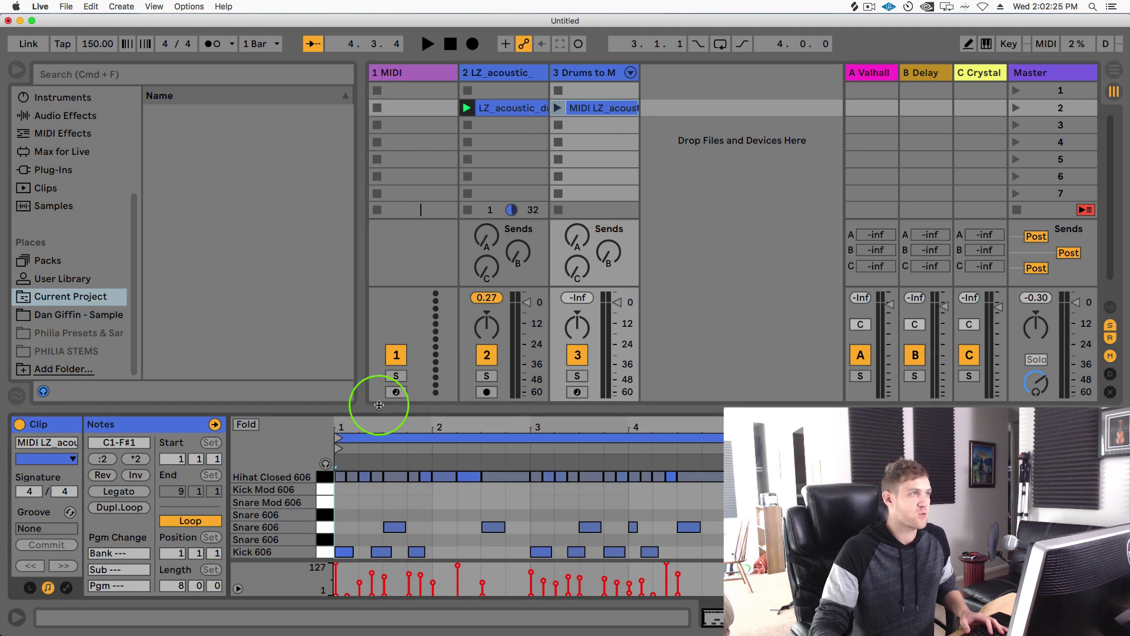
pyautogui.moveTo(379, 405); pyautogui.dragTo(383, 378)
pyautogui.rightClick(521, 111)
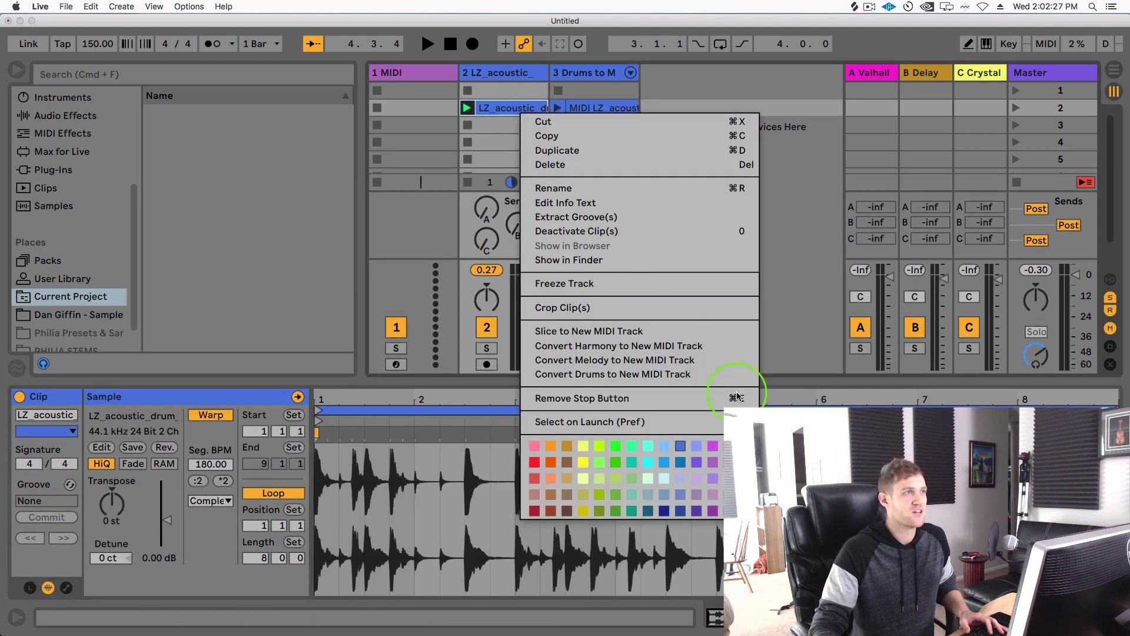
pyautogui.click(782, 190)
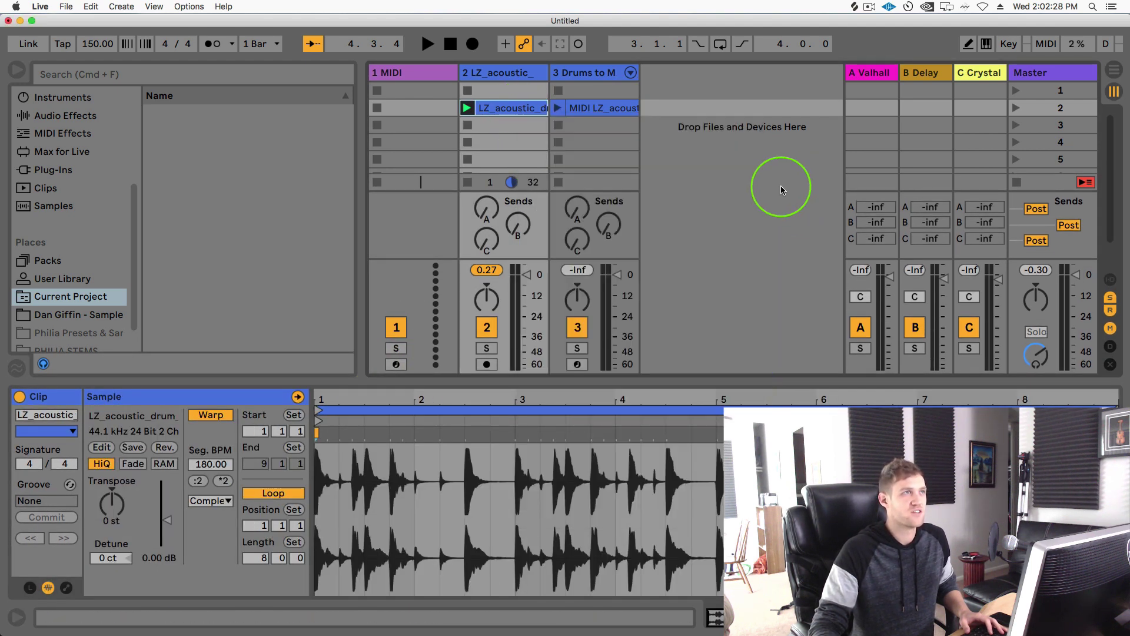
pyautogui.click(589, 107)
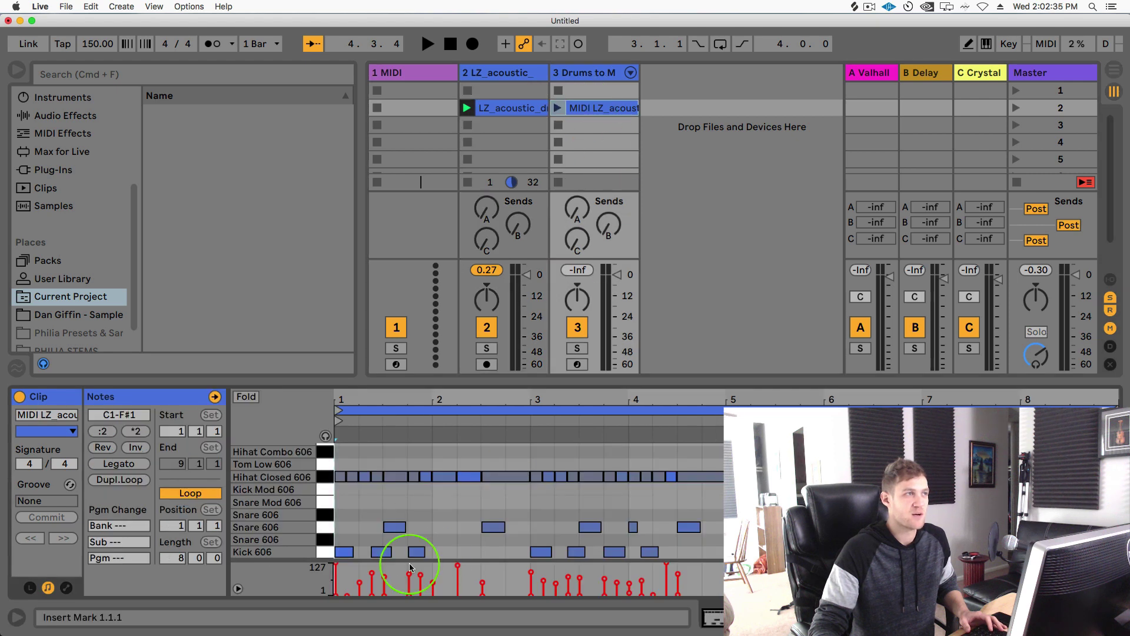
# Load Lofi Drum Rack.adg from Collections > instruments > Drum Rack onto MIDI track 1
pyautogui.click(75, 118)
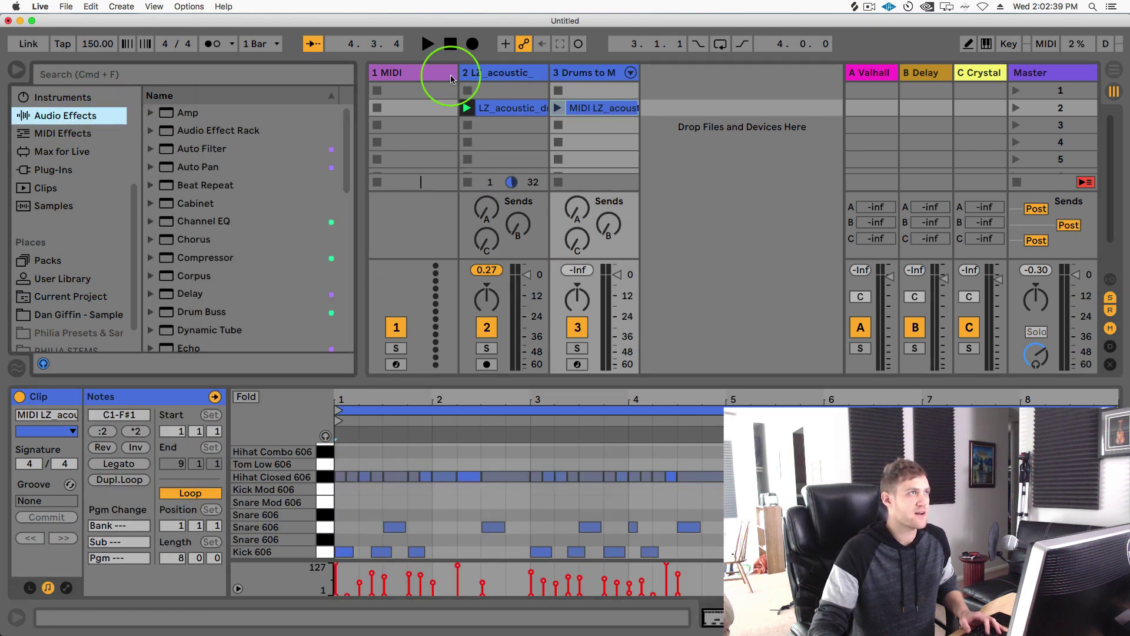
pyautogui.click(404, 83)
pyautogui.scroll(5, 71, 147)
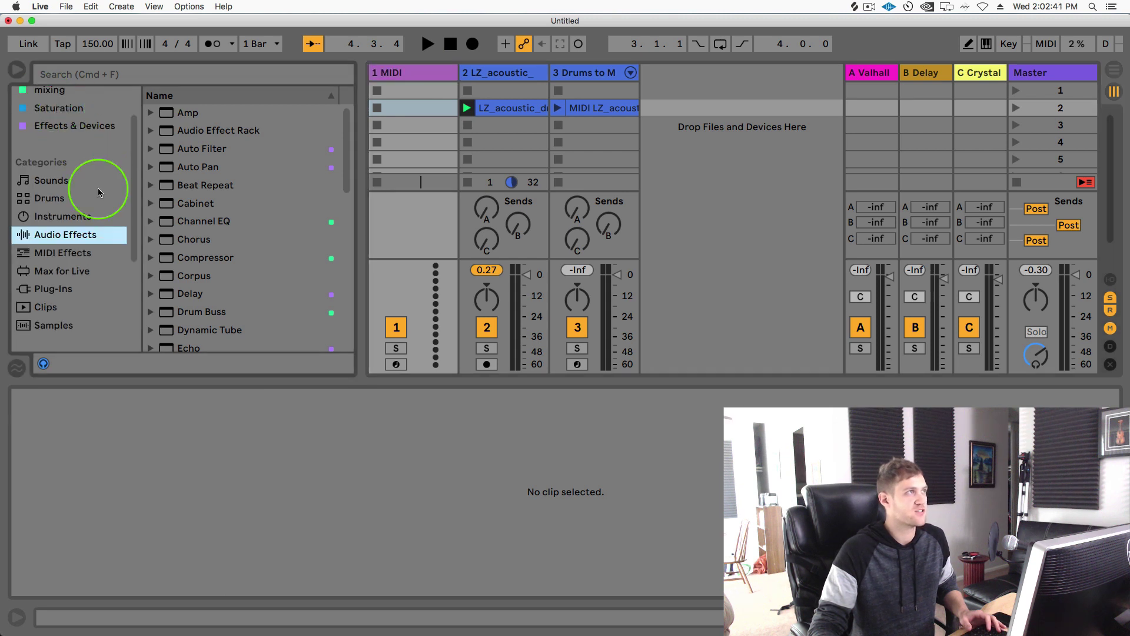
pyautogui.scroll(3, 103, 200)
pyautogui.scroll(-8, 112, 223)
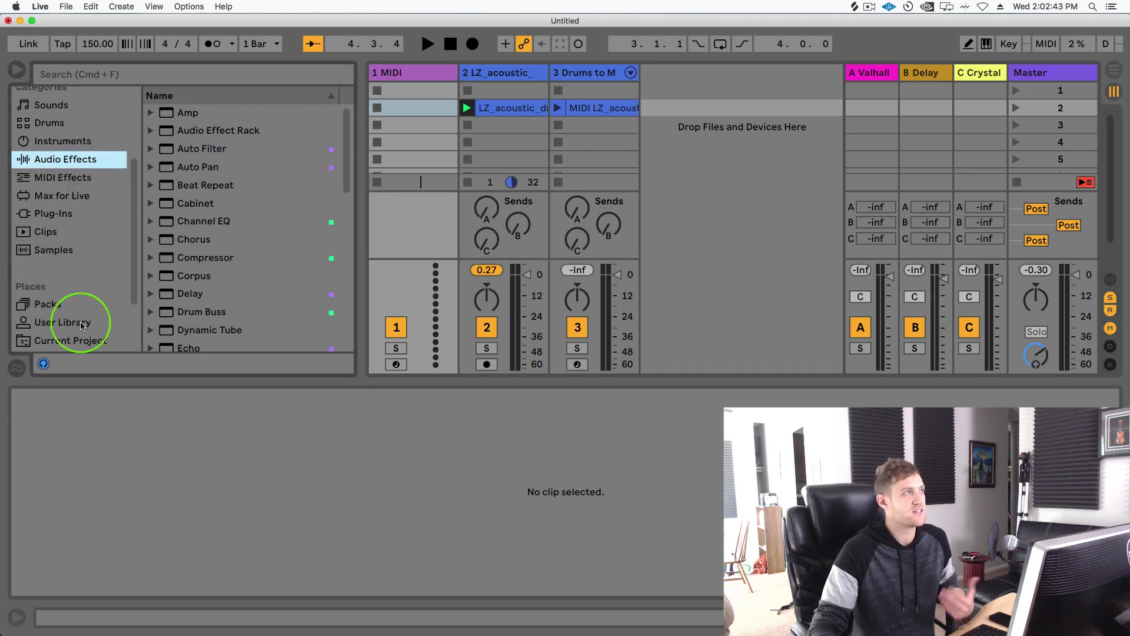
pyautogui.scroll(5, 88, 265)
pyautogui.click(71, 120)
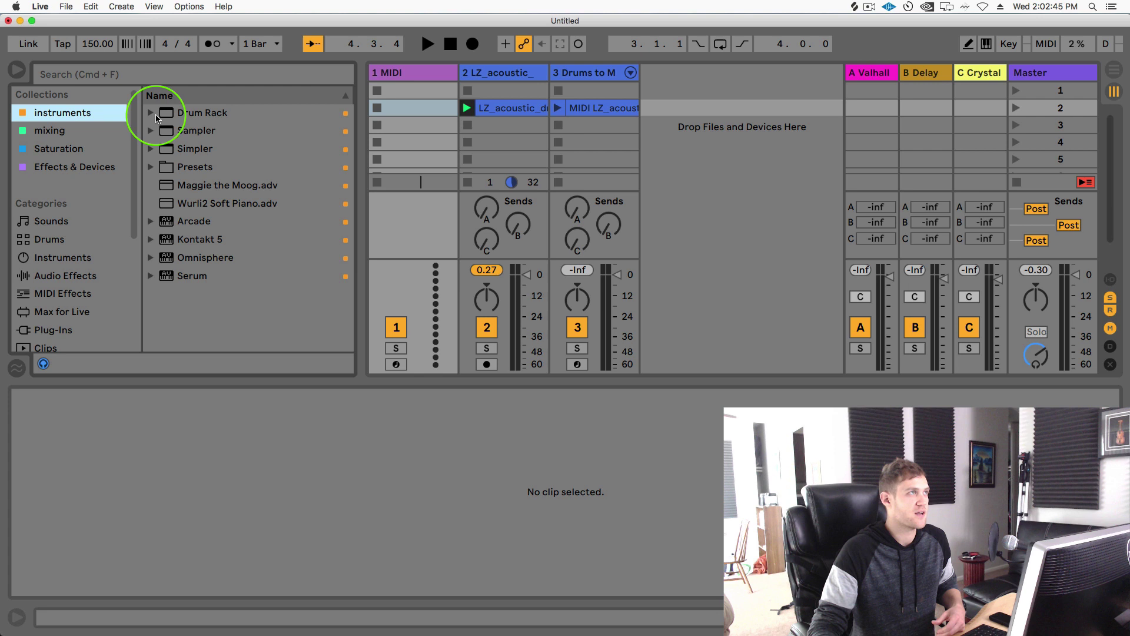
pyautogui.click(154, 113)
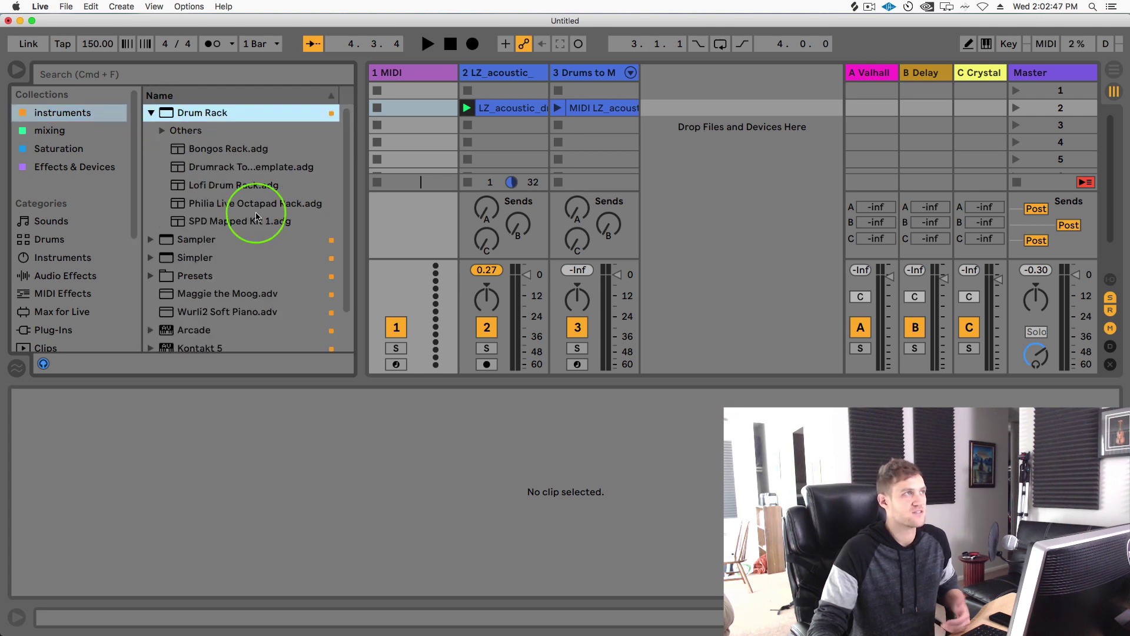
pyautogui.moveTo(229, 187); pyautogui.dragTo(416, 79)
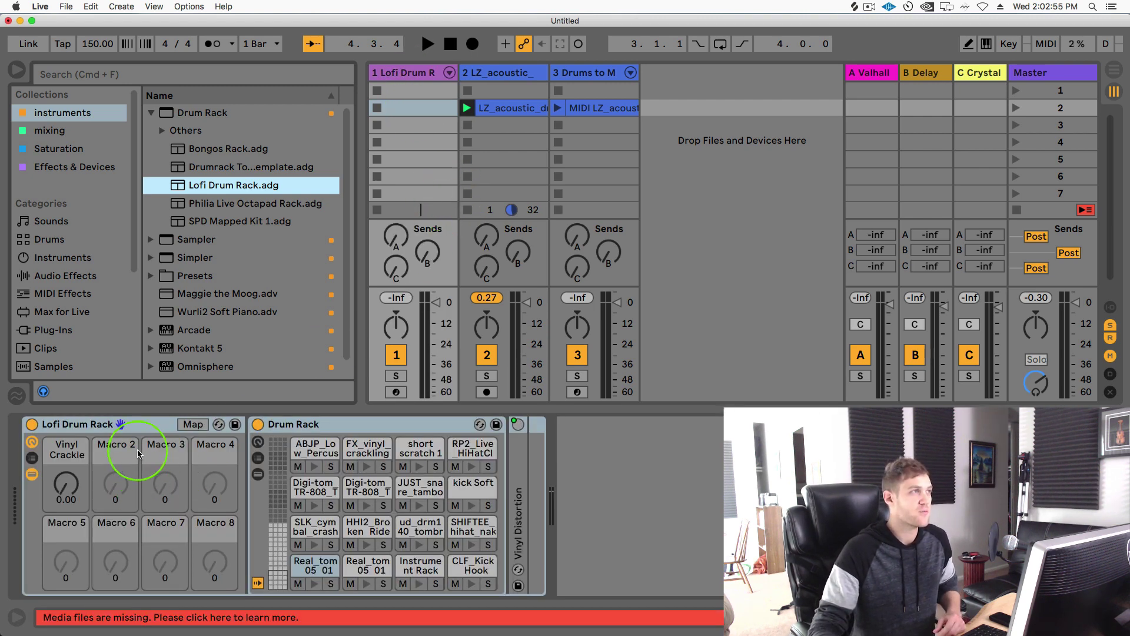
# Clear the sample from the third Snare 606 pad in the Drums to MIDI rack
pyautogui.click(589, 74)
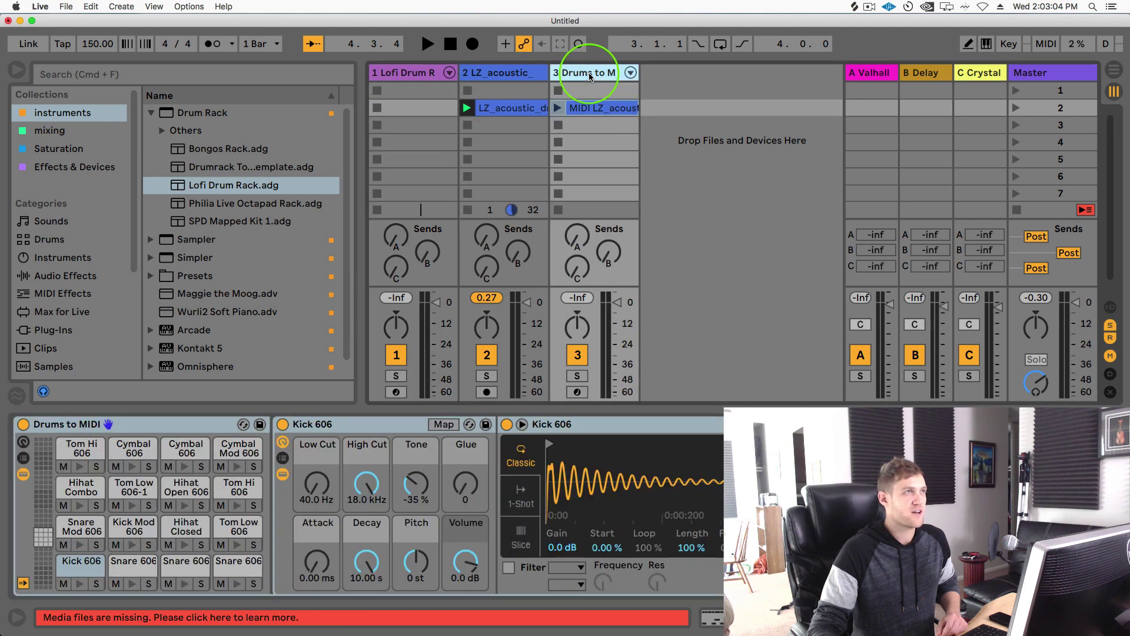
pyautogui.click(444, 71)
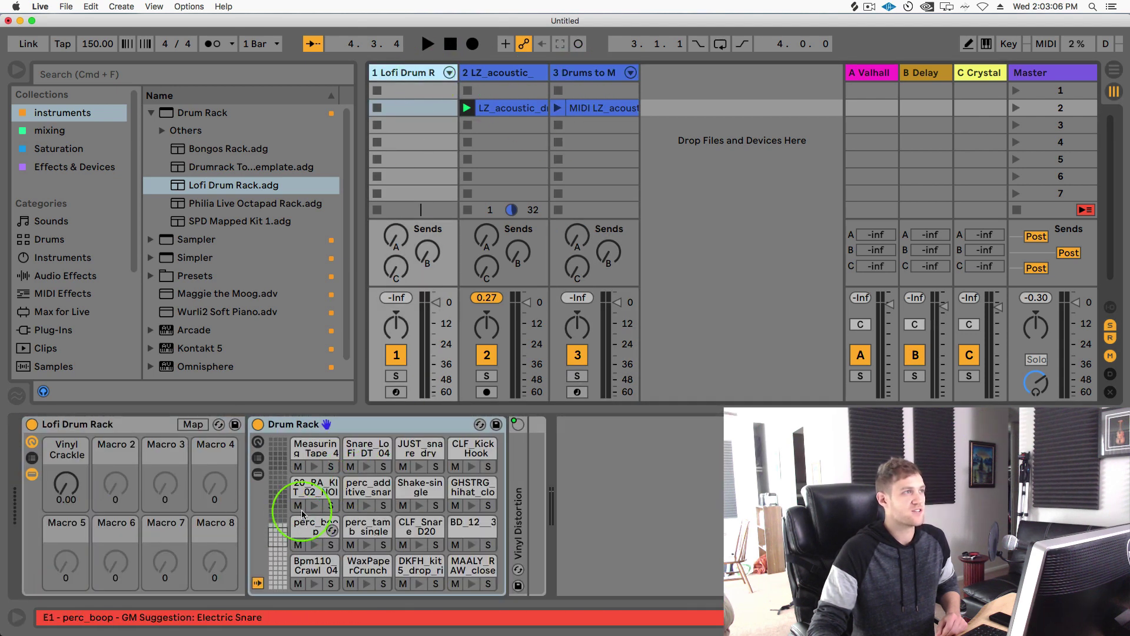
pyautogui.click(568, 72)
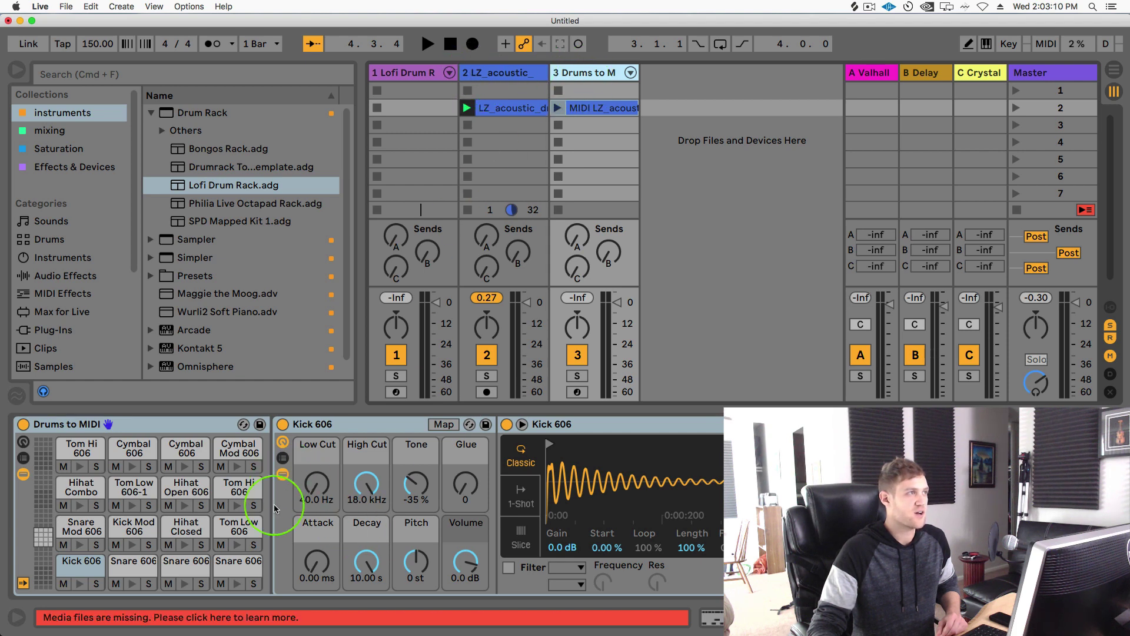
pyautogui.click(187, 579)
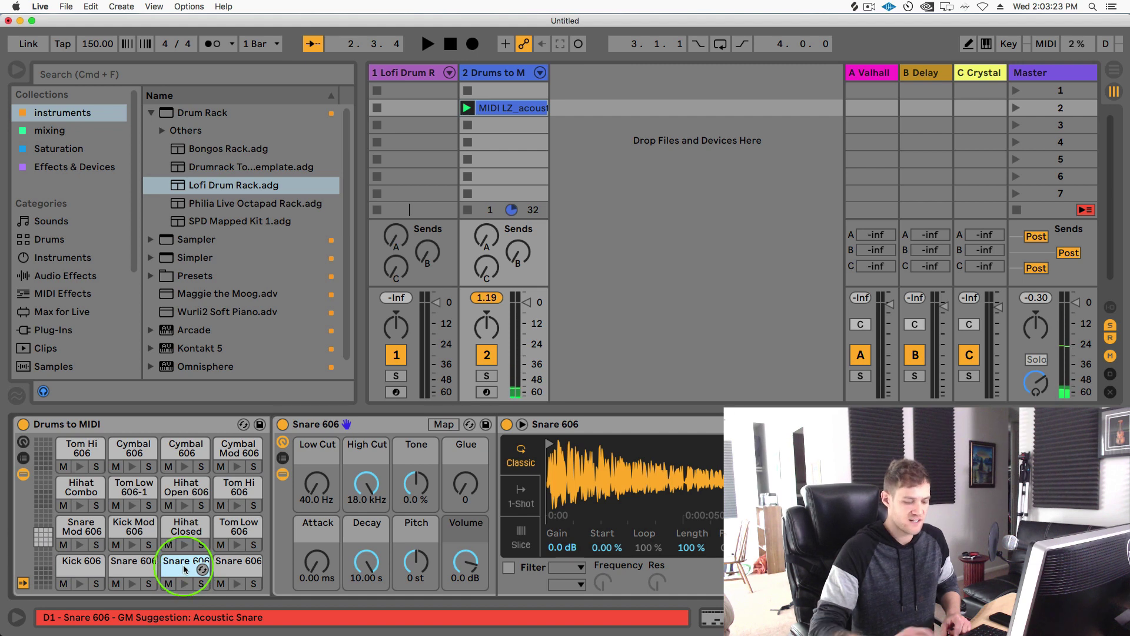
pyautogui.press('Delete')
# Drop the Lofi rack's CLF_Snare_D20 onto the emptied pad and play the loop to hear it
pyautogui.click(376, 90)
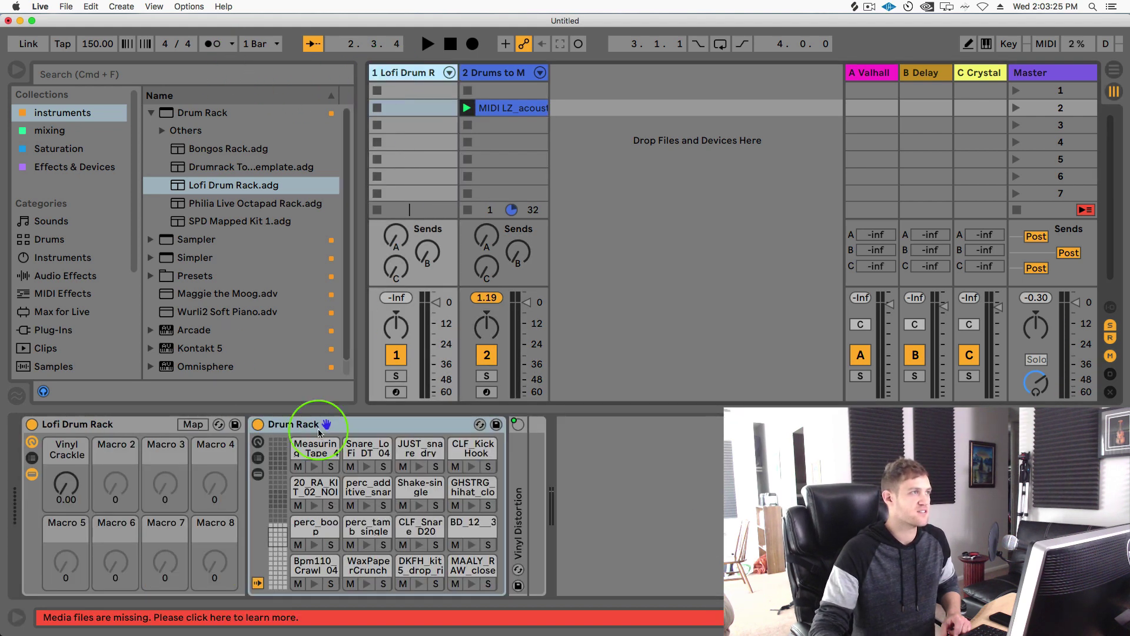
pyautogui.click(406, 532)
pyautogui.click(419, 544)
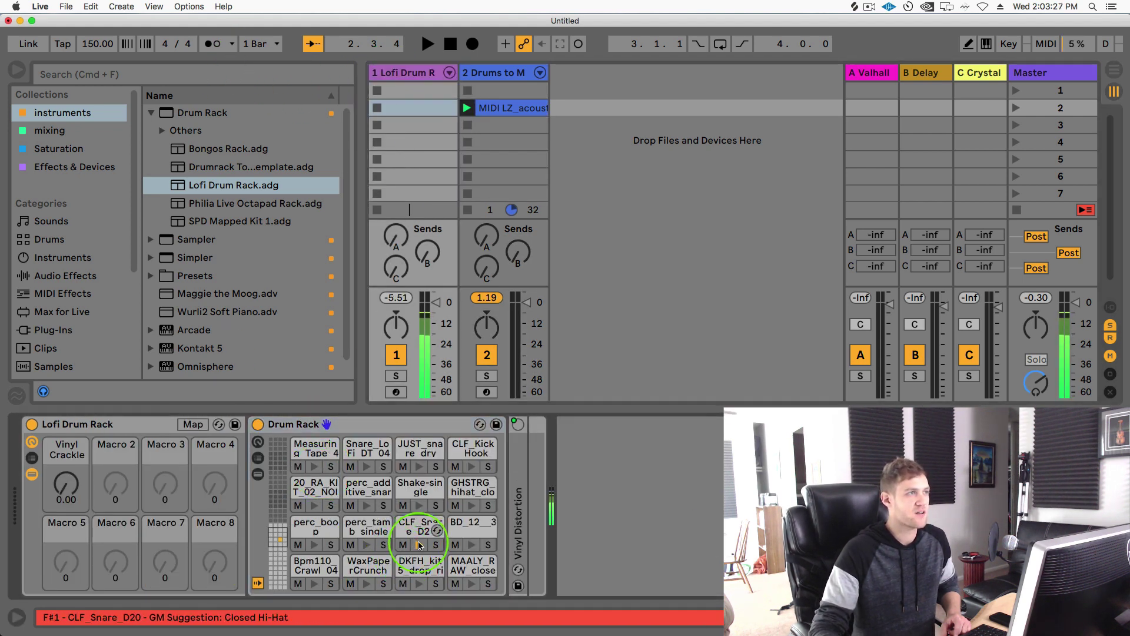
pyautogui.moveTo(416, 534); pyautogui.dragTo(182, 566)
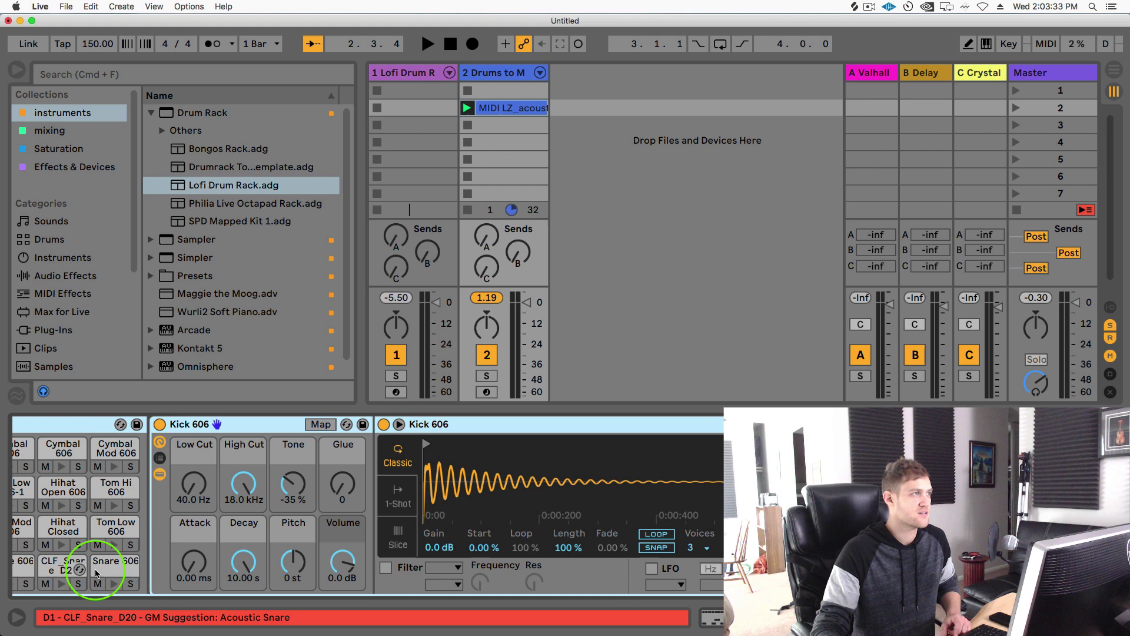
pyautogui.press('space')
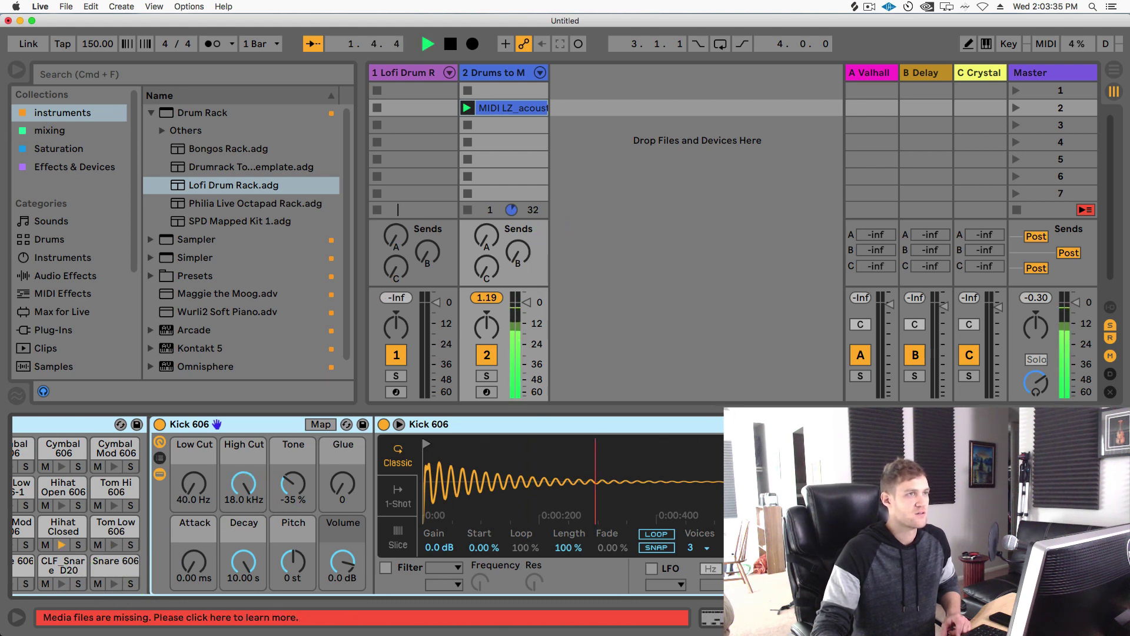
pyautogui.hscroll(-5, 537, 588)
pyautogui.press('space')
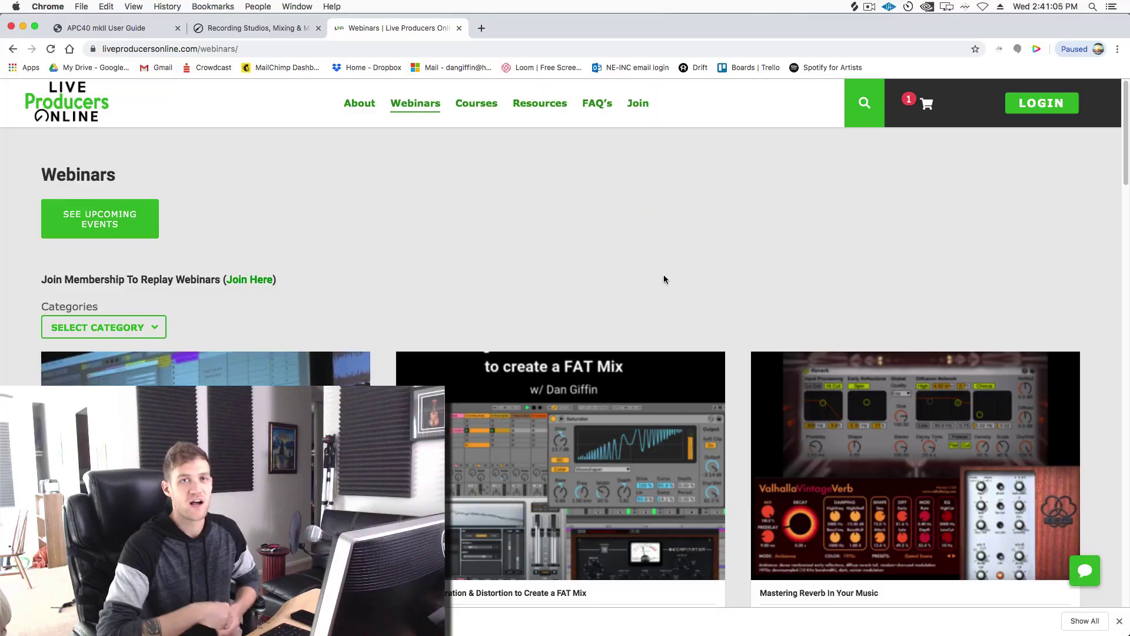
# Leave the Webinars page for Courses and browse the Push 2, DJing and production courses
pyautogui.scroll(-5, 645, 276)
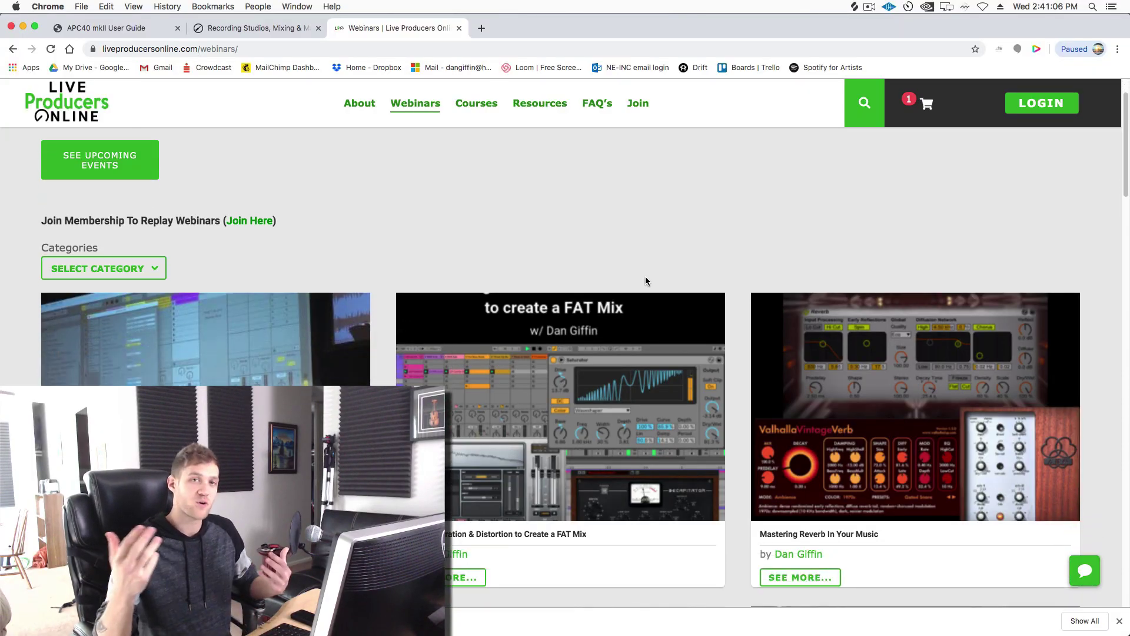
pyautogui.scroll(-9, 648, 282)
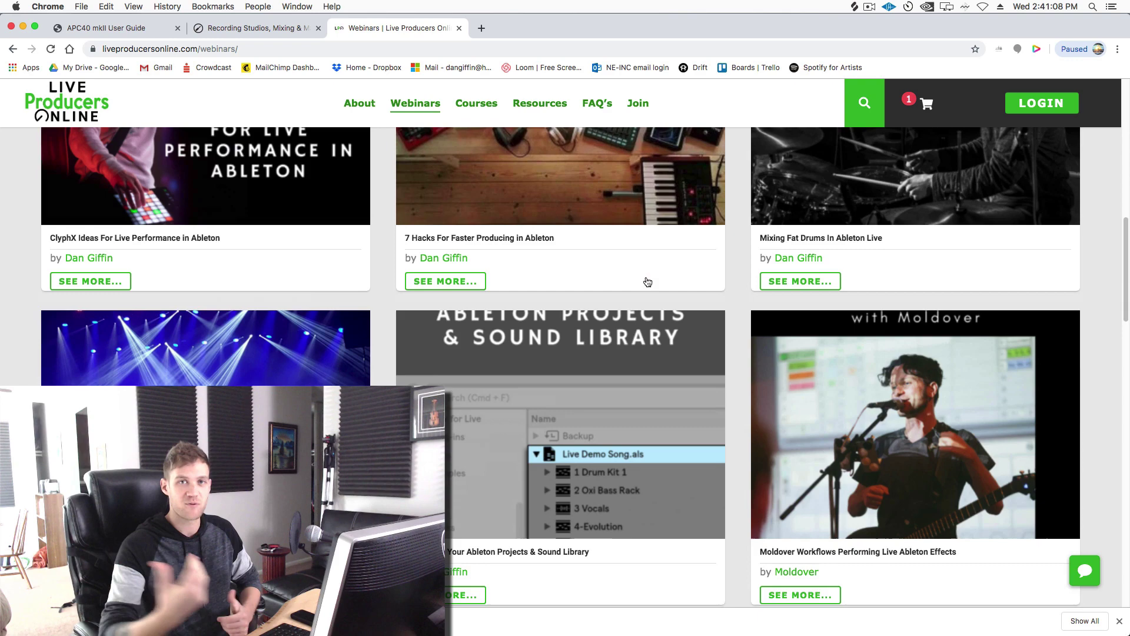
pyautogui.scroll(-15, 648, 282)
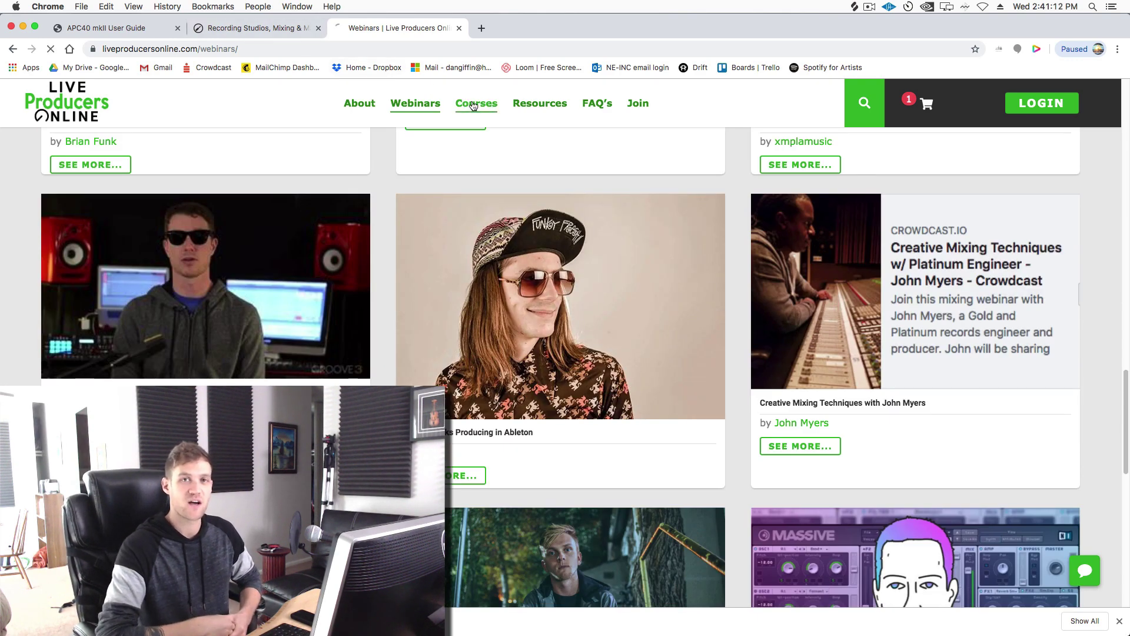
pyautogui.click(474, 104)
pyautogui.scroll(-5, 557, 223)
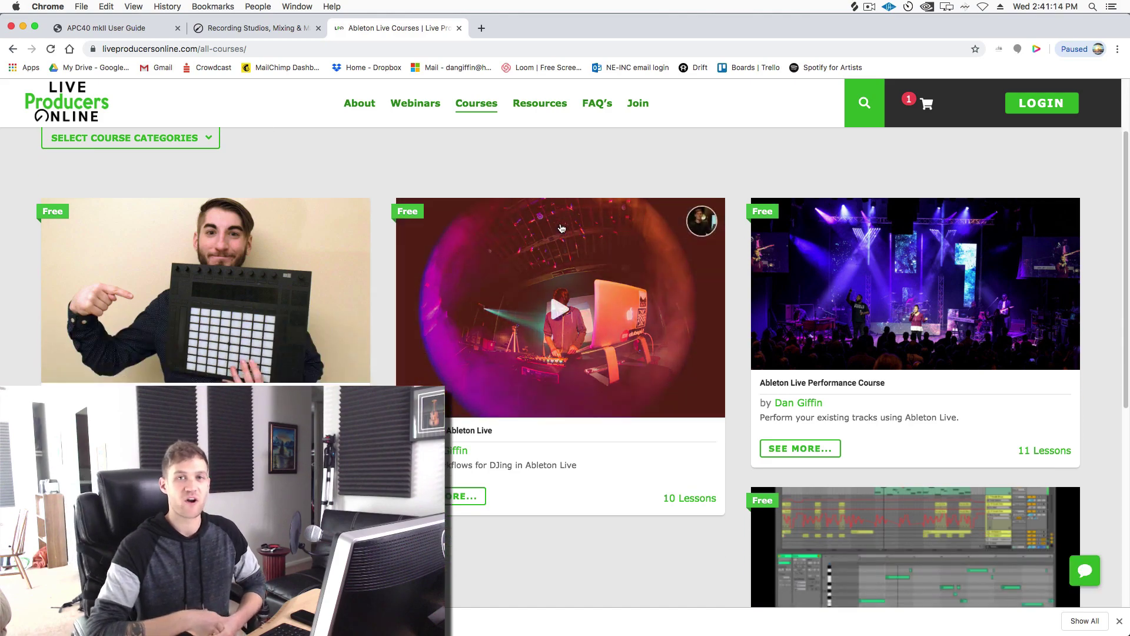
pyautogui.scroll(-1, 561, 228)
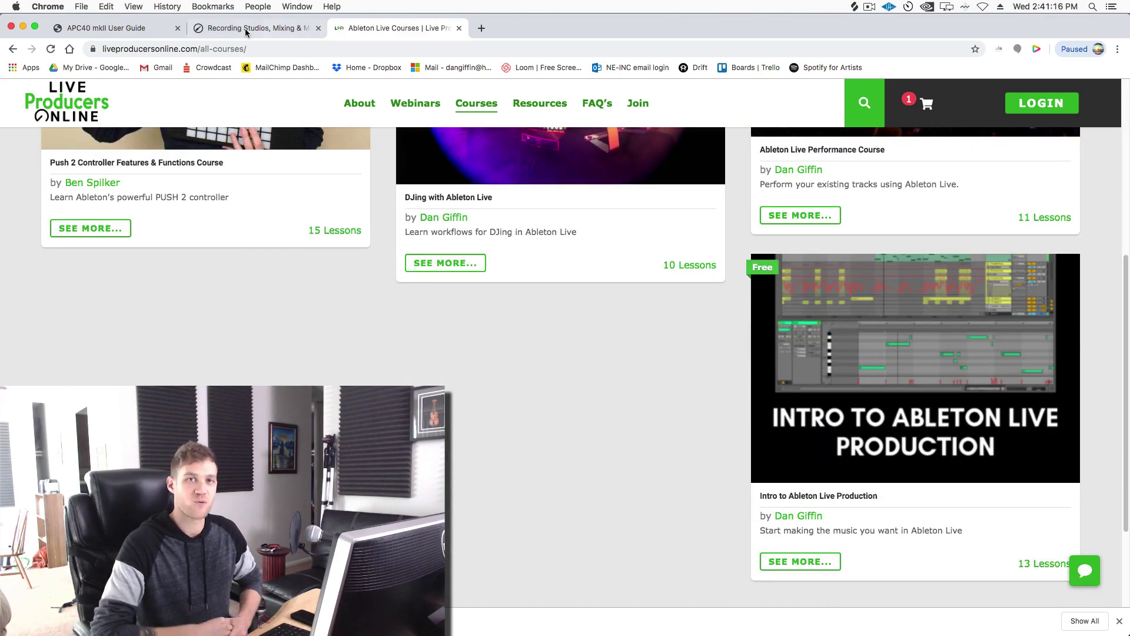